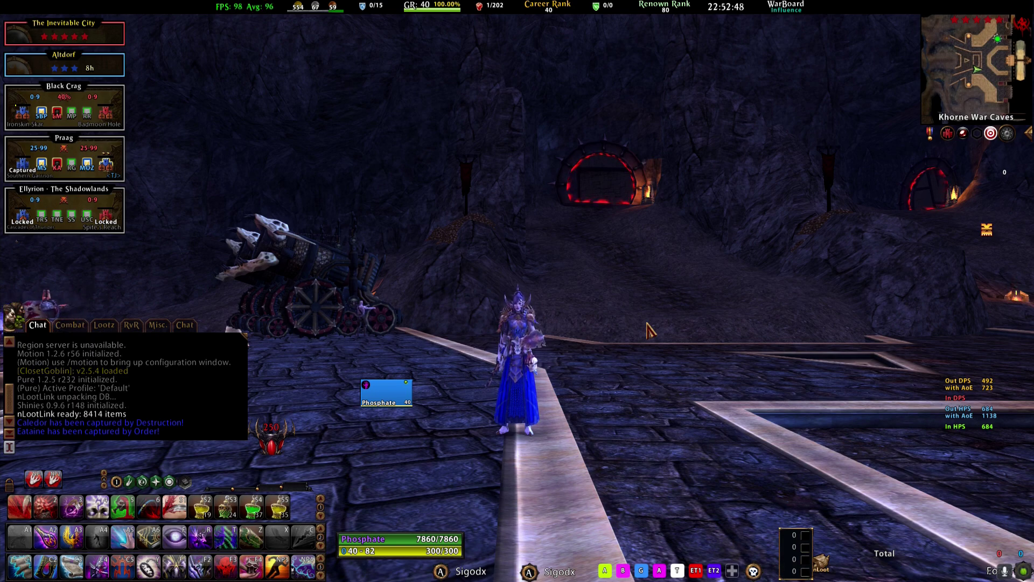
Step: Clear your target, then open the Enemy addon configuration on its Unit frames section
click(517, 355)
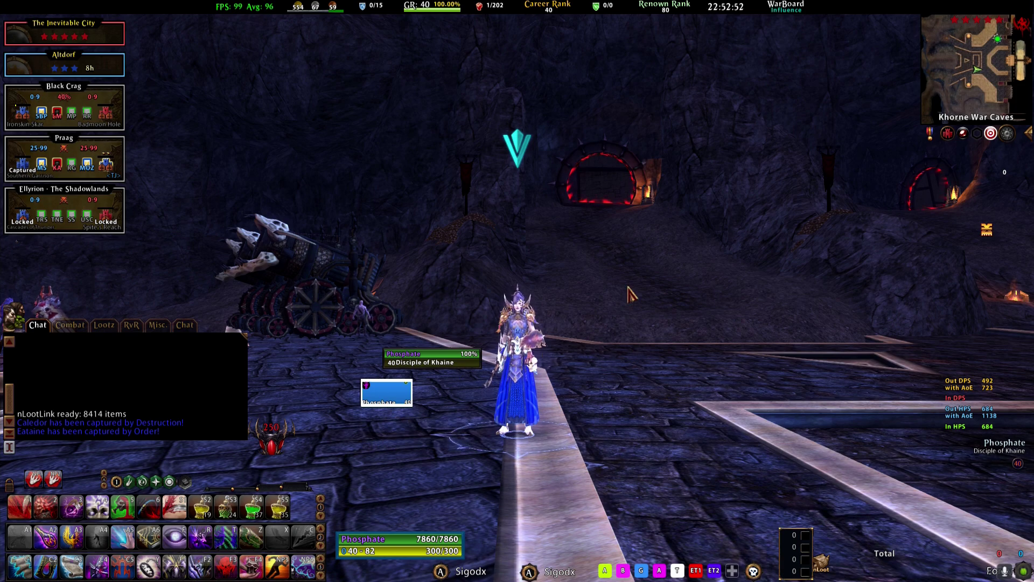
click(606, 243)
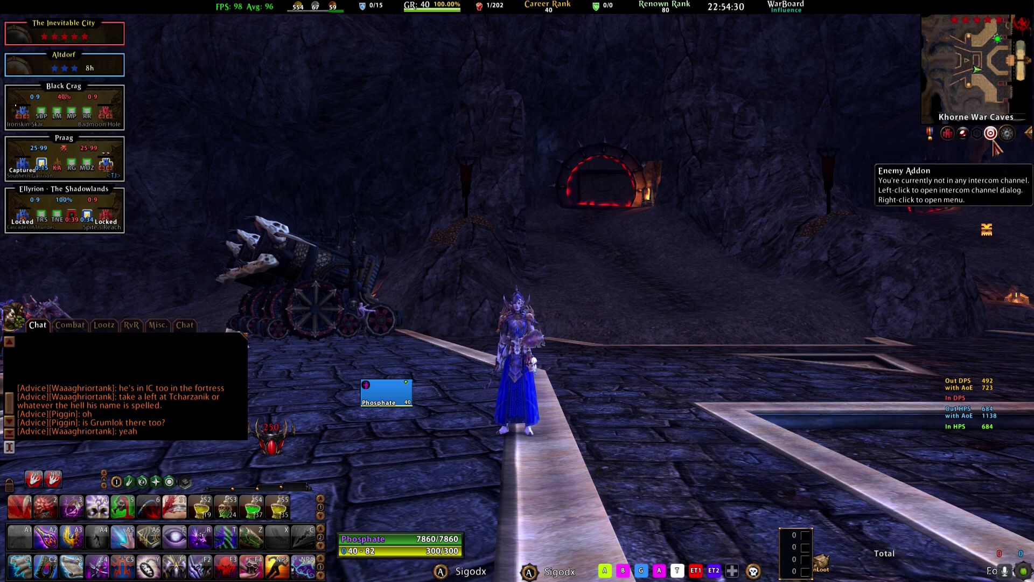
right_click(999, 137)
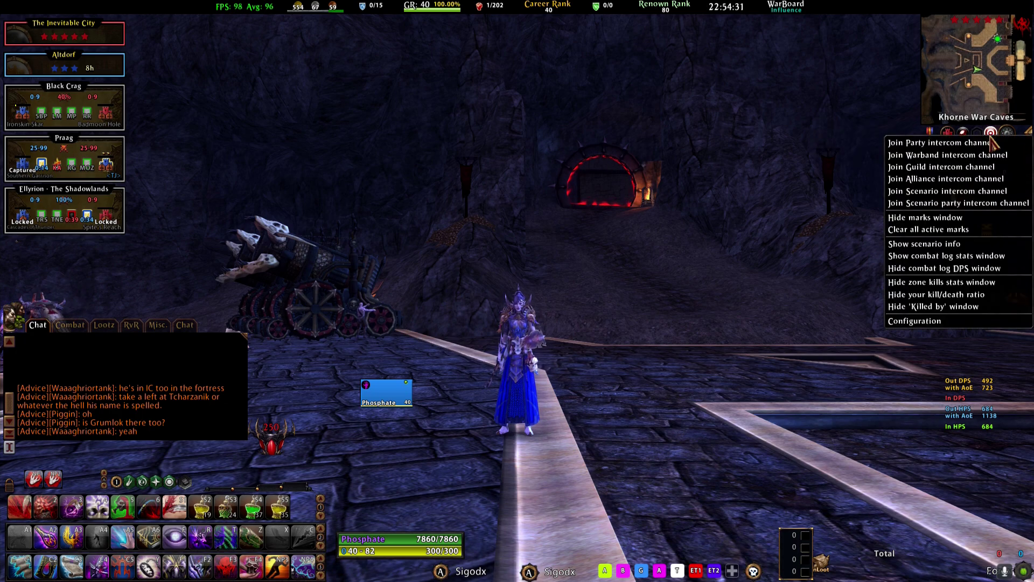
click(926, 321)
click(498, 197)
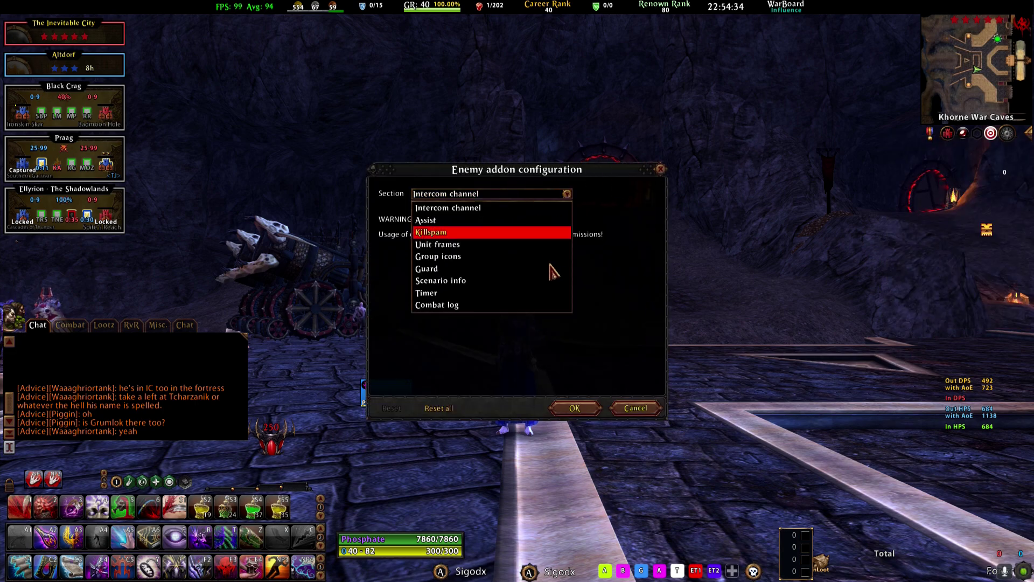
click(467, 244)
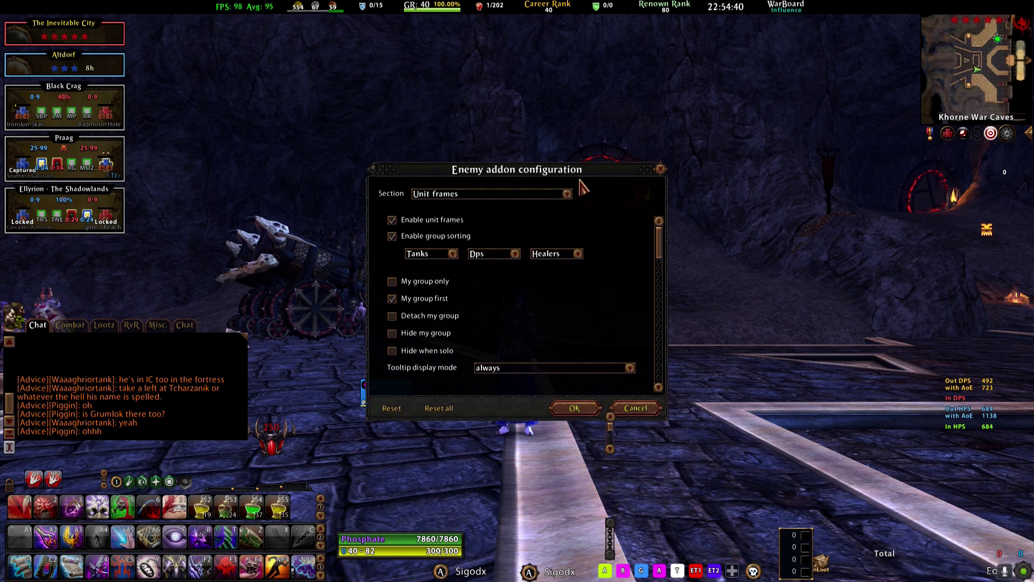
Step: Move the Enemy configuration window up and to the right, near the top of the screen
drag(589, 171, 714, 126)
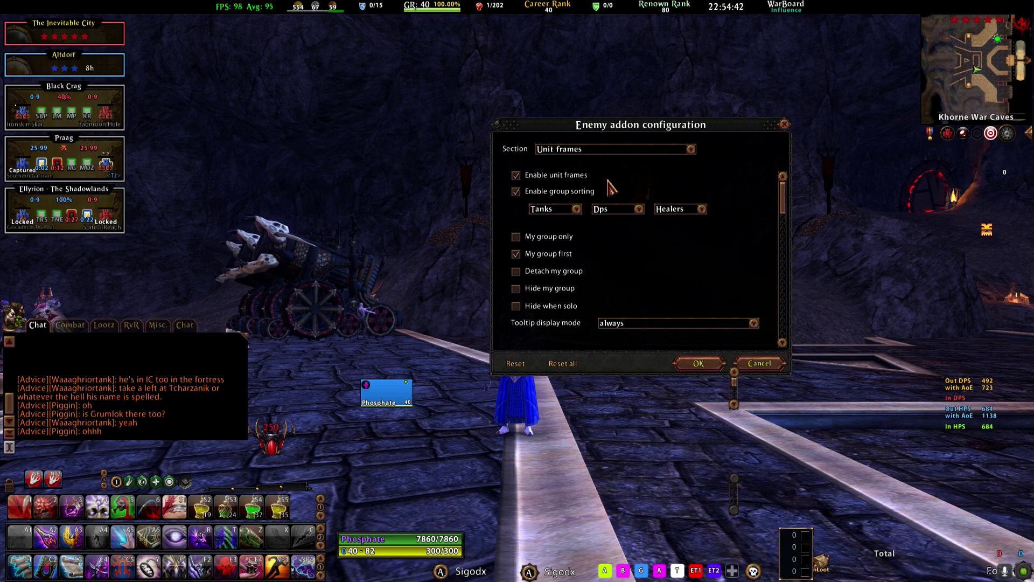
drag(734, 129, 730, 98)
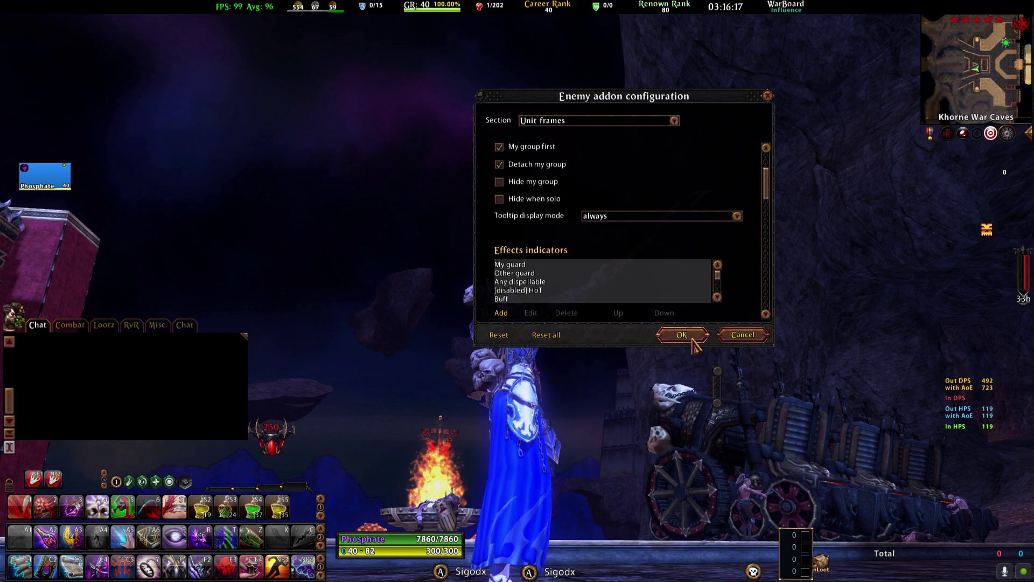
Step: Apply the settings, then use the Layout Editor to place Enemy unit frames anchor 2 below centre
click(692, 334)
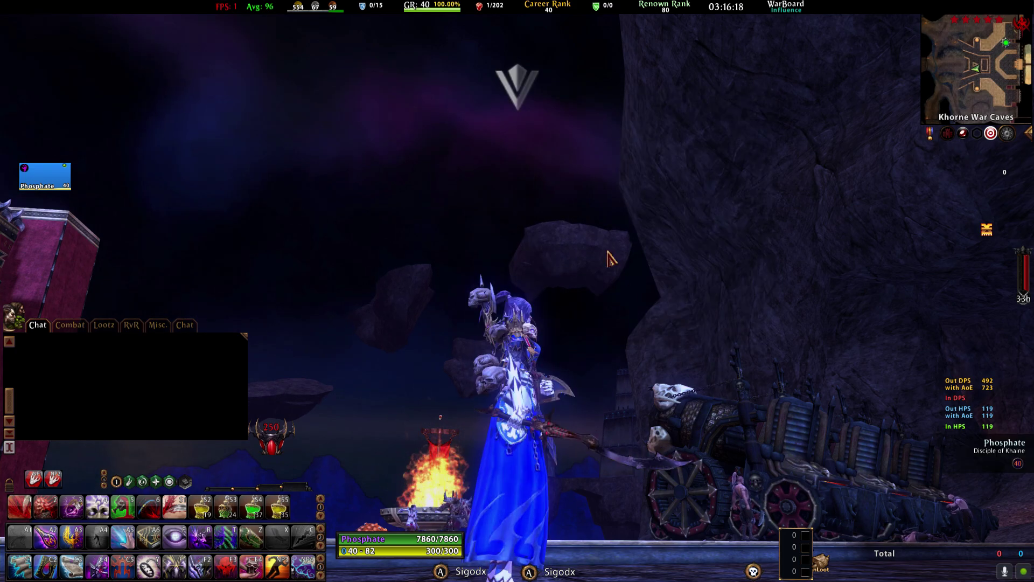
key(Escape)
click(573, 311)
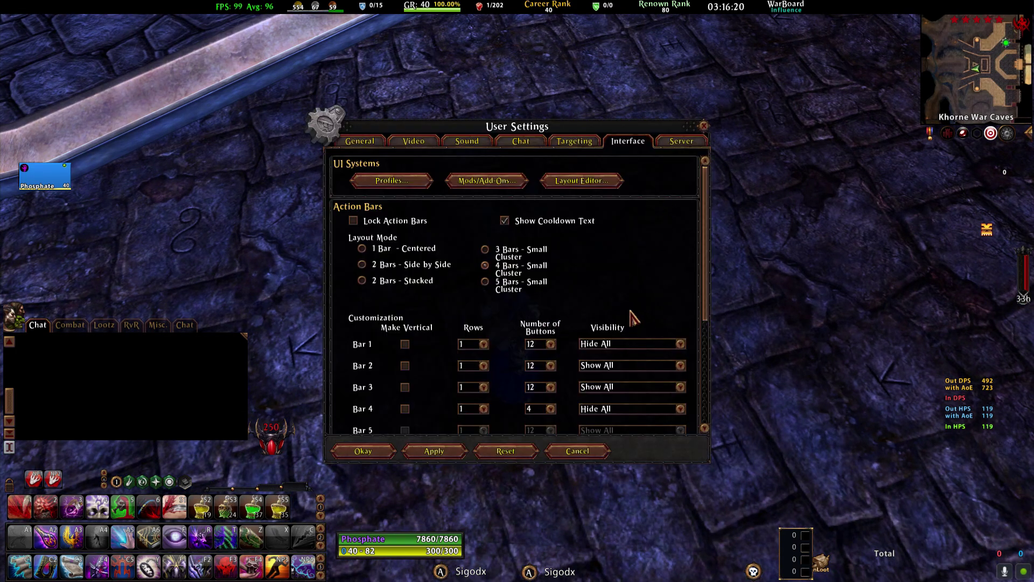
click(582, 181)
click(516, 372)
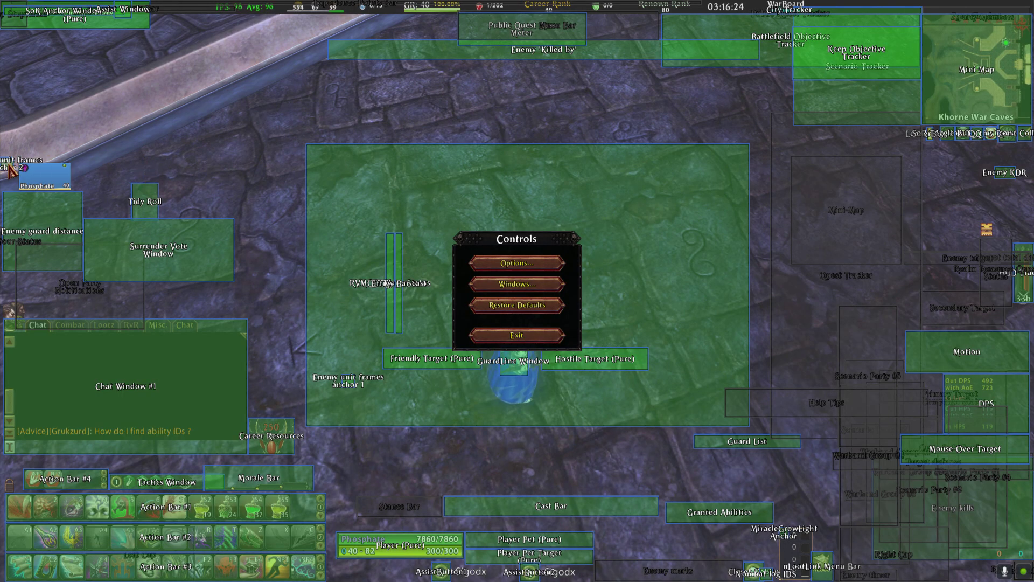
drag(11, 171, 377, 464)
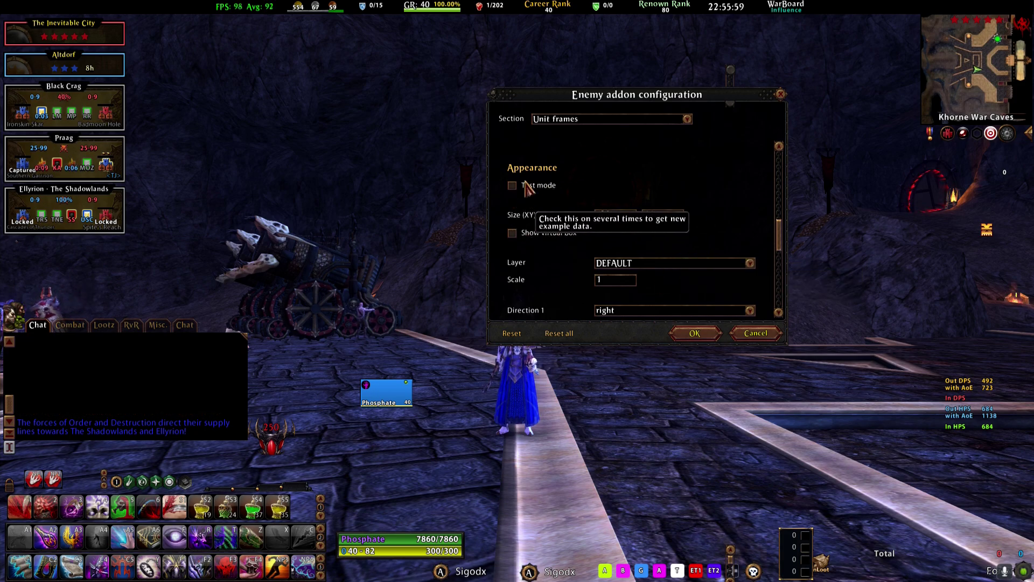
Step: Enable Test mode to preview sample enemy frames, leaving Layer set to DEFAULT
click(512, 185)
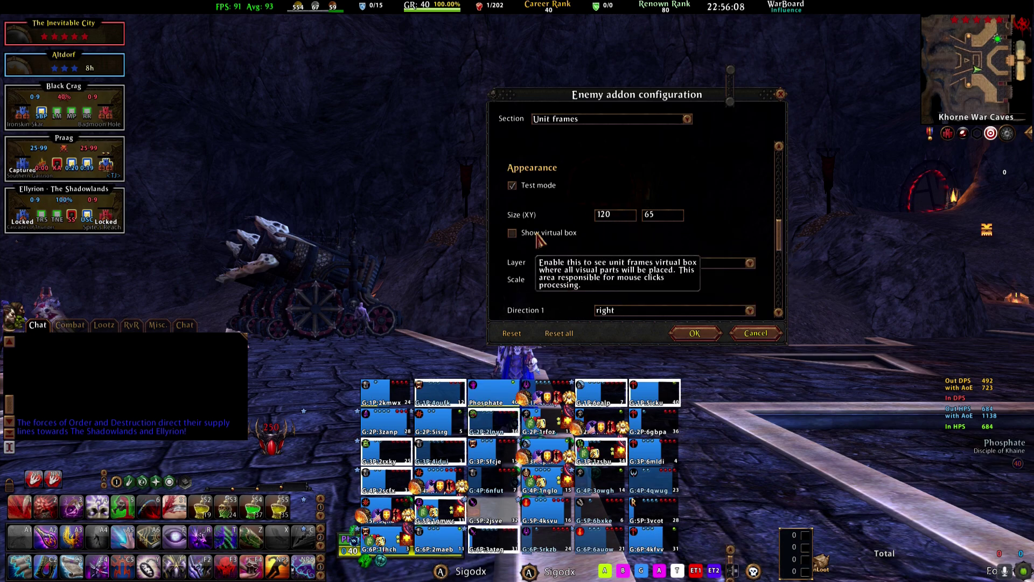
mouse_move(593, 222)
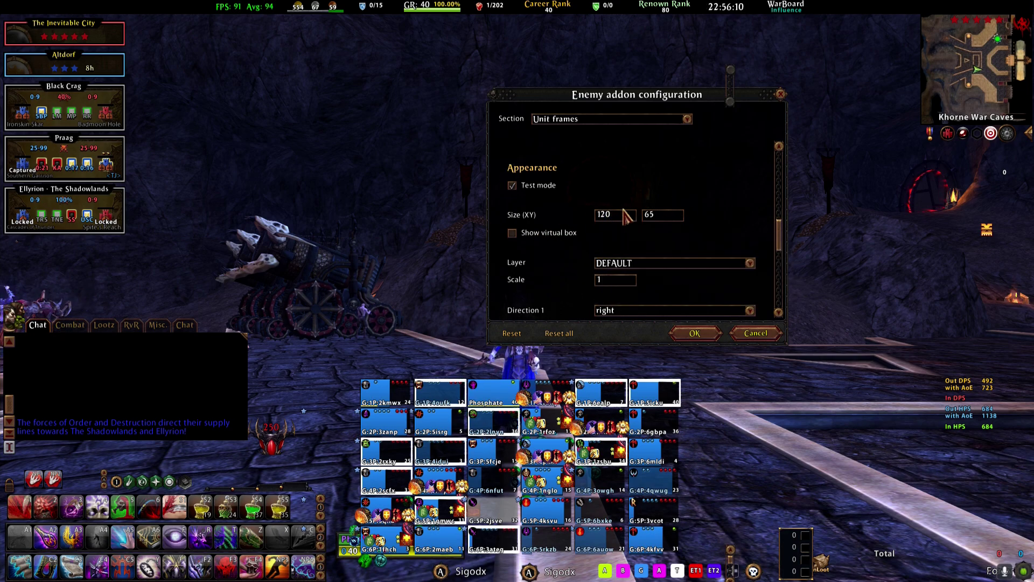
scroll(620, 249, down, 3)
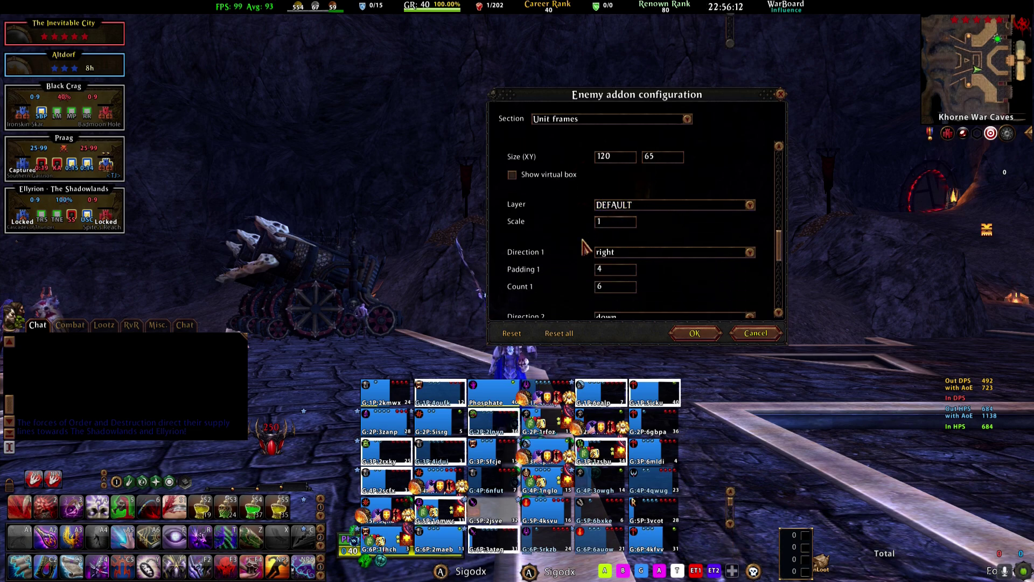
click(686, 198)
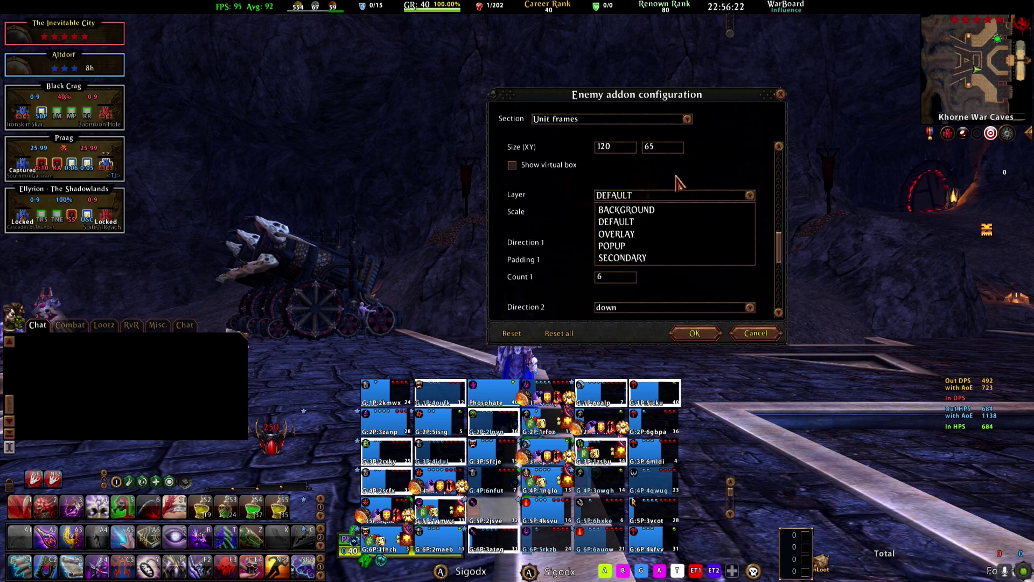
click(668, 195)
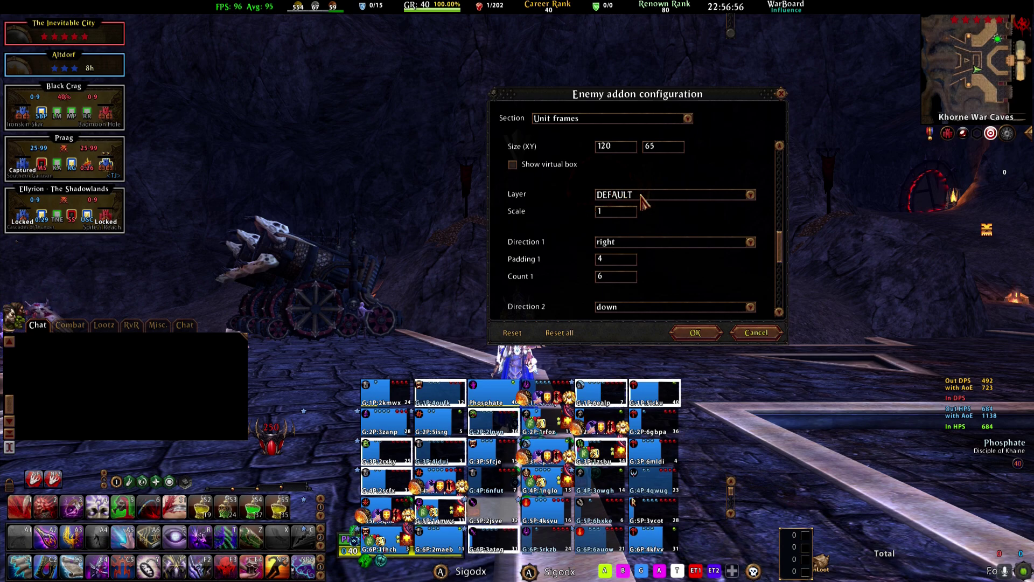
Step: Scroll through the layout fields and select the Padding 1 spacing value
scroll(668, 239, down, 2)
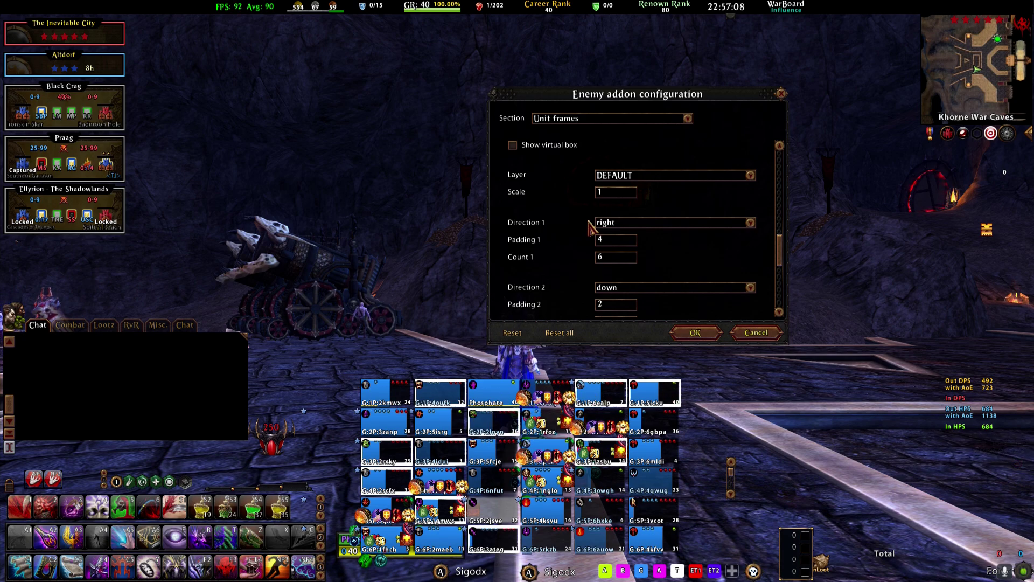
scroll(589, 227, down, 3)
scroll(592, 229, down, 2)
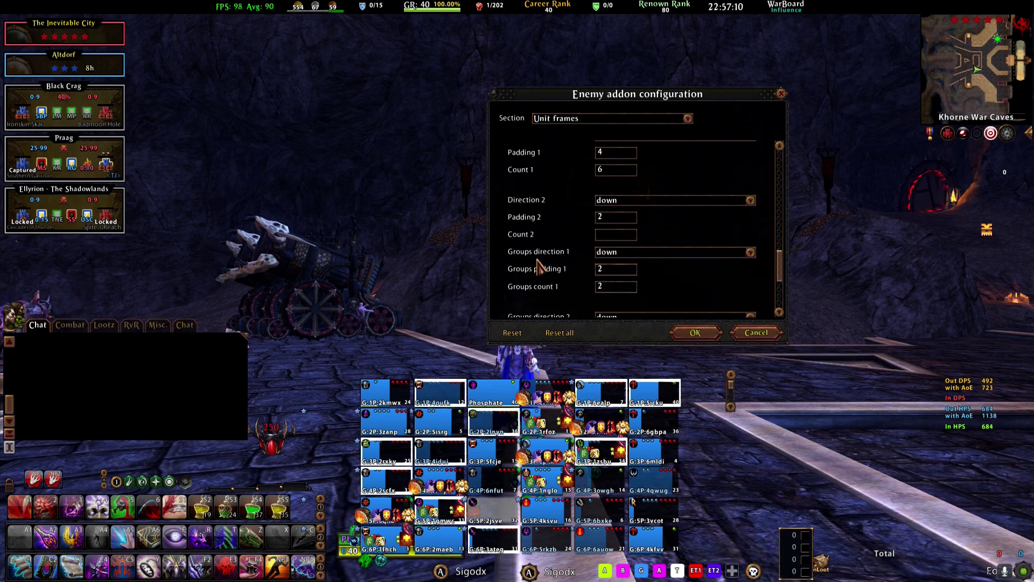
scroll(579, 263, down, 1)
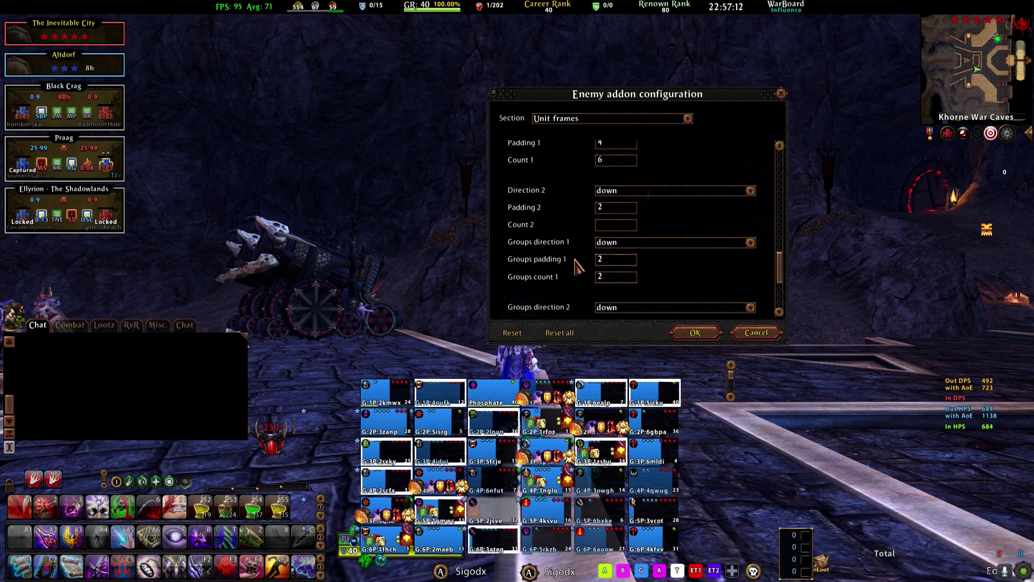
scroll(578, 266, up, 2)
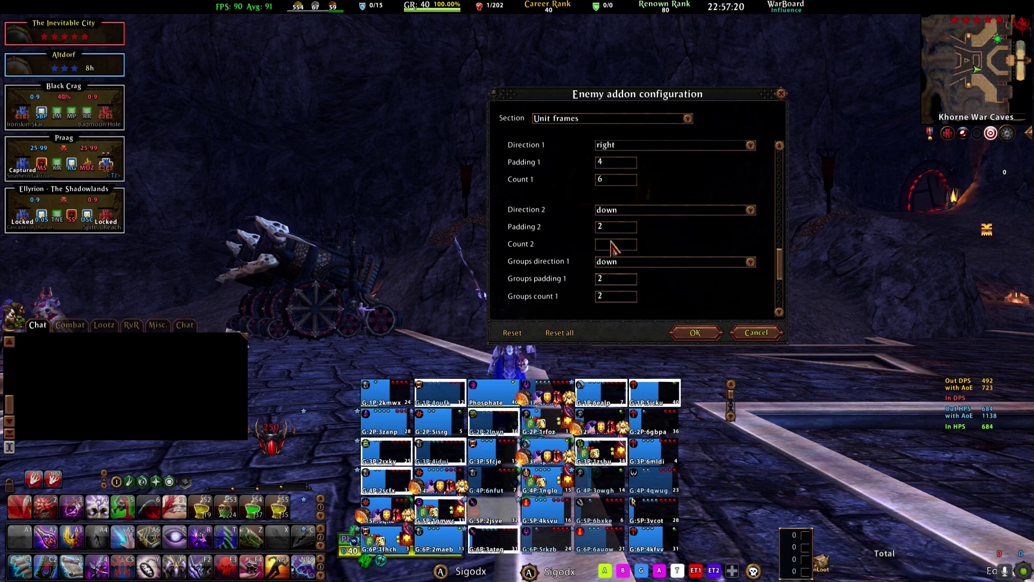
scroll(622, 261, up, 3)
scroll(589, 308, up, 3)
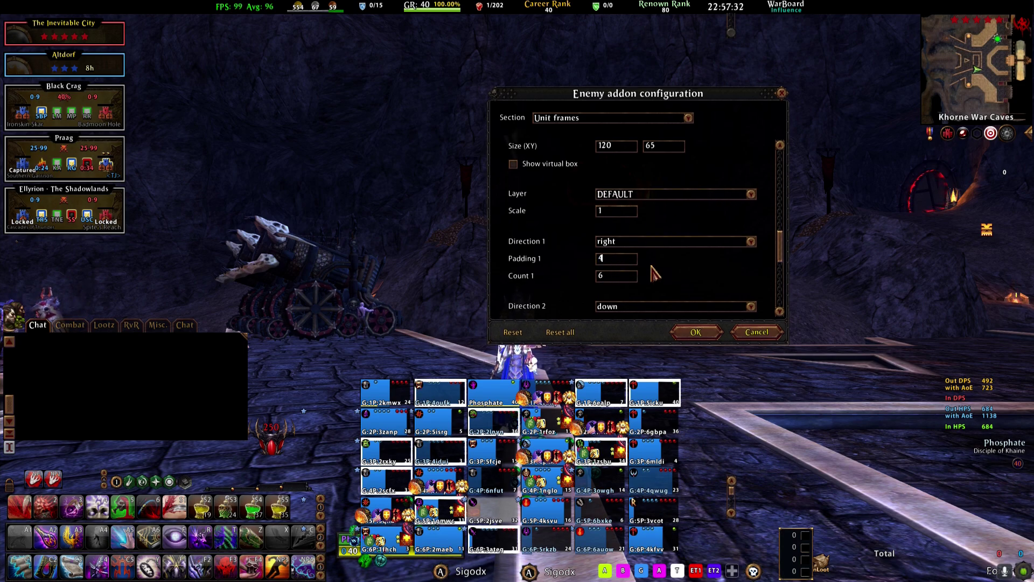
click(615, 257)
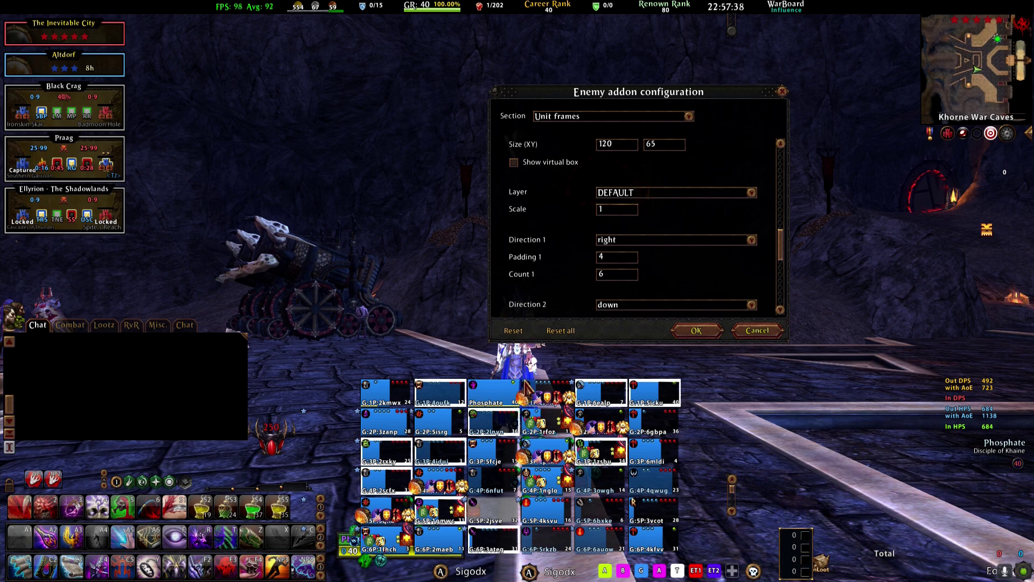
Step: Scroll down past Groups count and direction to the Visual parts list and its buttons
scroll(571, 264, down, 4)
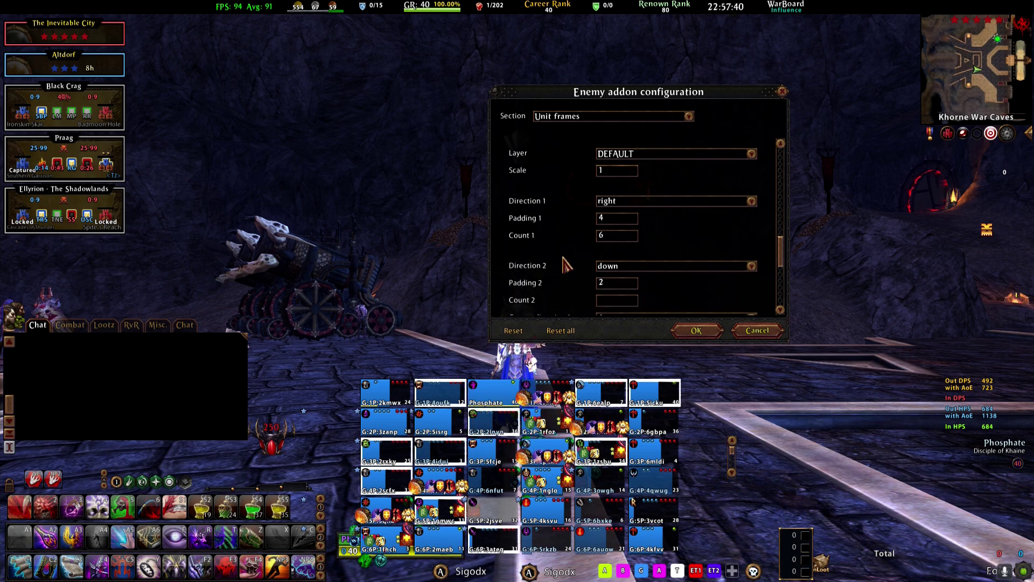
scroll(573, 267, up, 3)
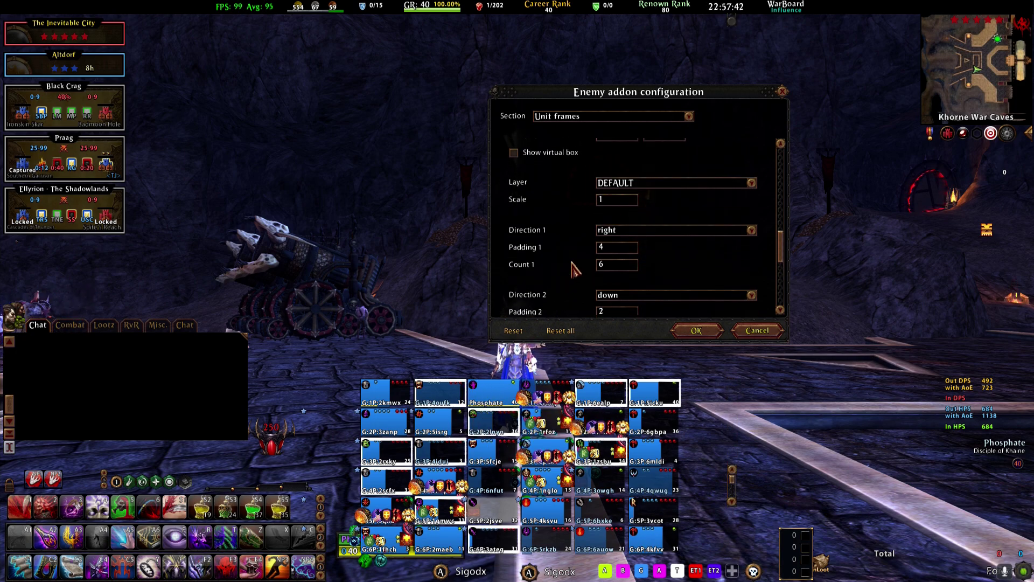
scroll(566, 270, down, 1)
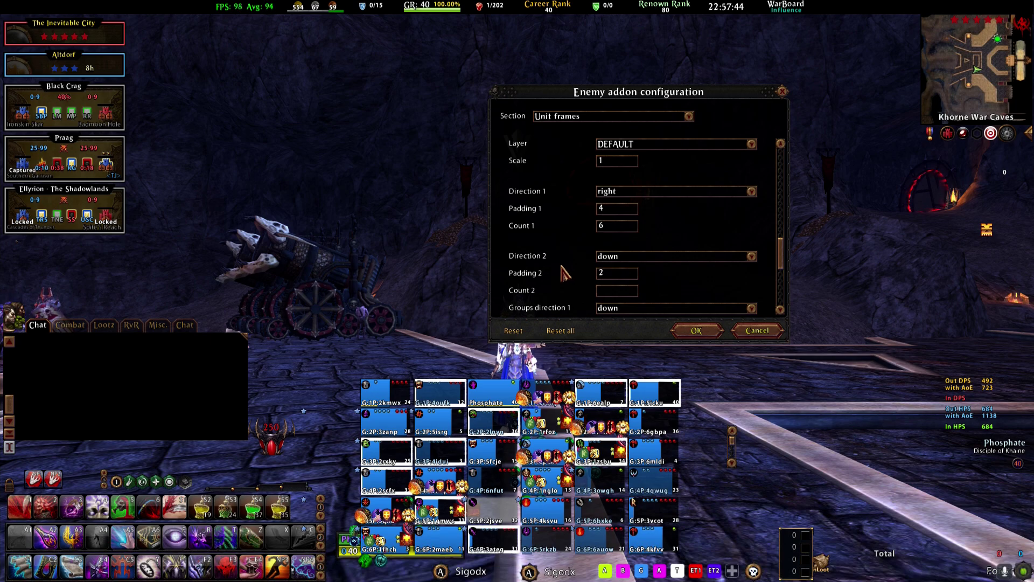
scroll(564, 274, up, 8)
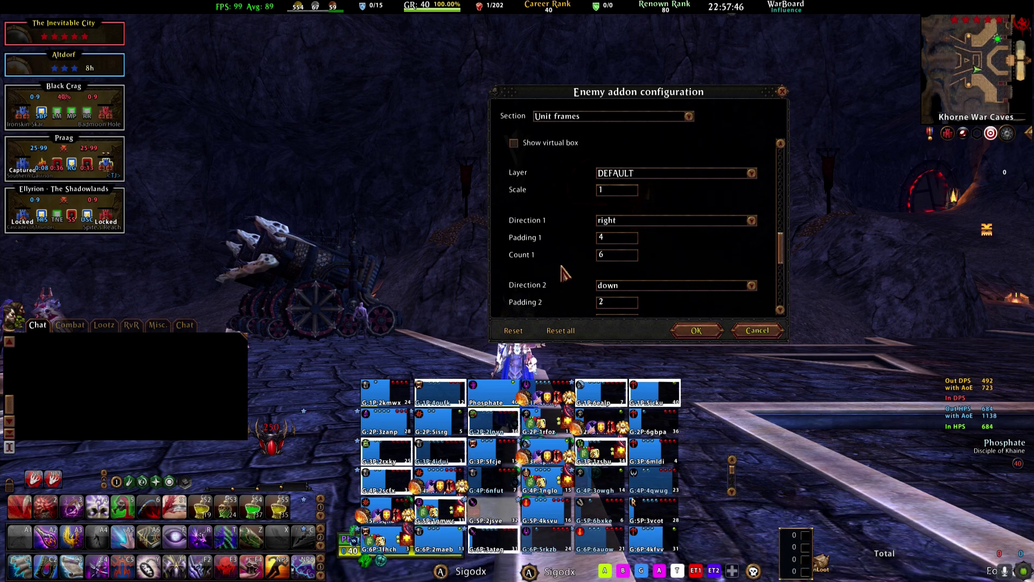
scroll(564, 273, up, 5)
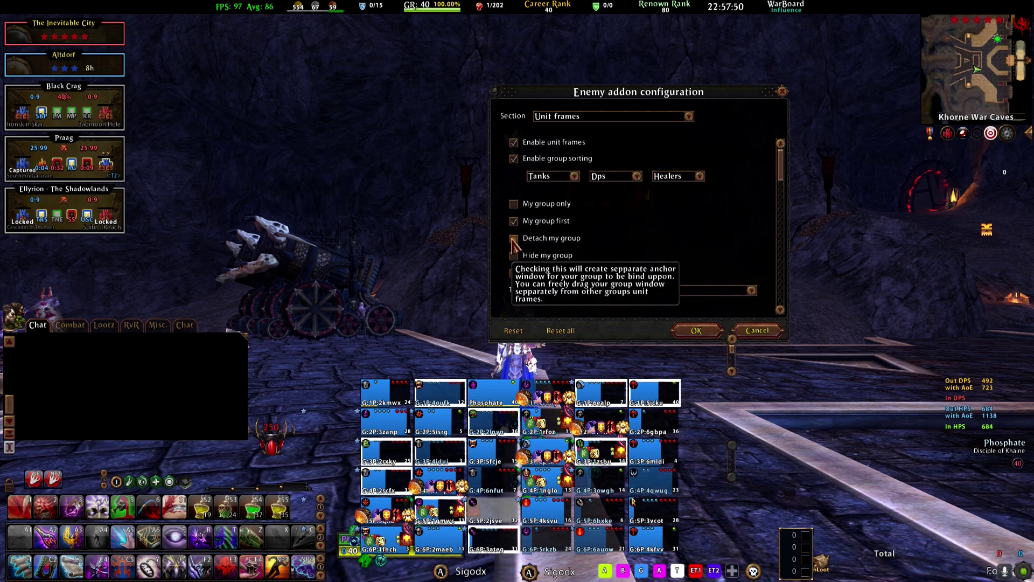
scroll(550, 259, down, 9)
scroll(628, 255, down, 8)
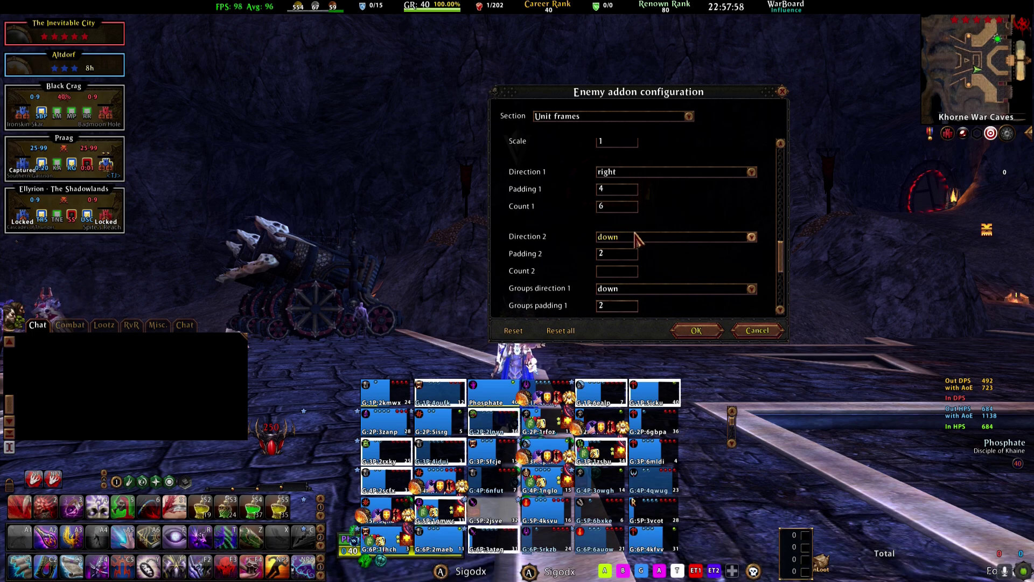
scroll(619, 226, down, 5)
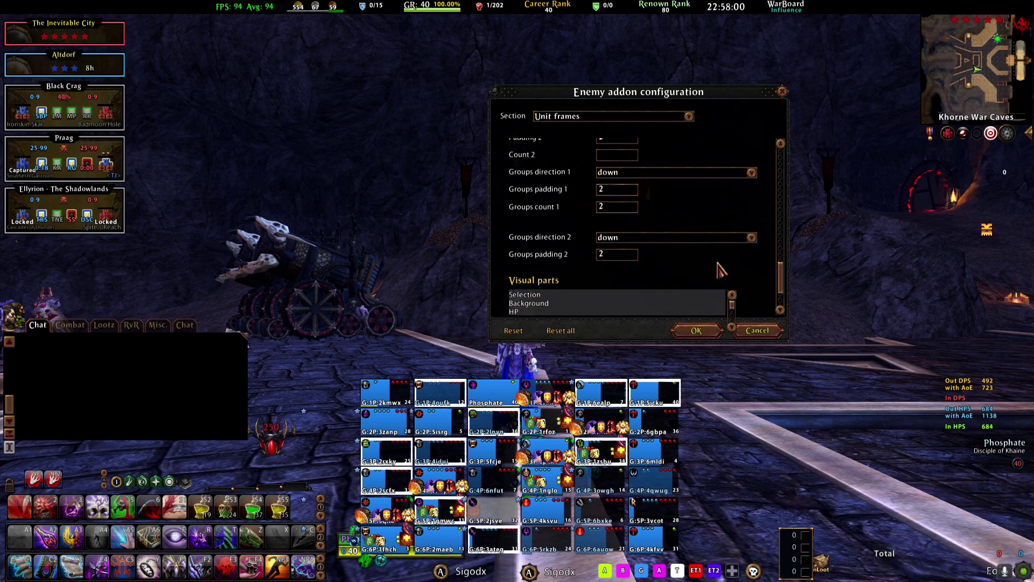
scroll(648, 246, up, 2)
scroll(704, 247, down, 3)
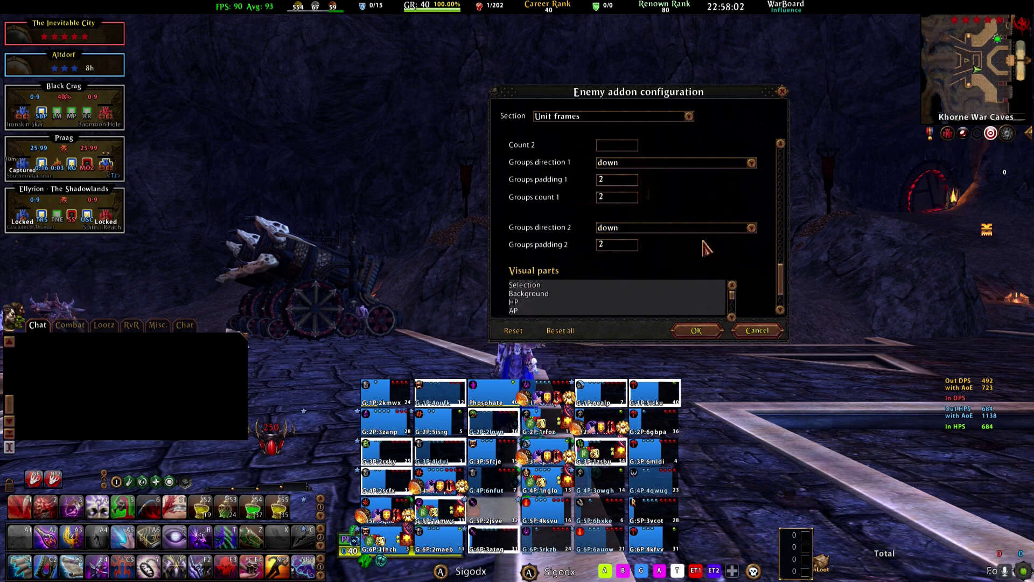
scroll(704, 247, down, 2)
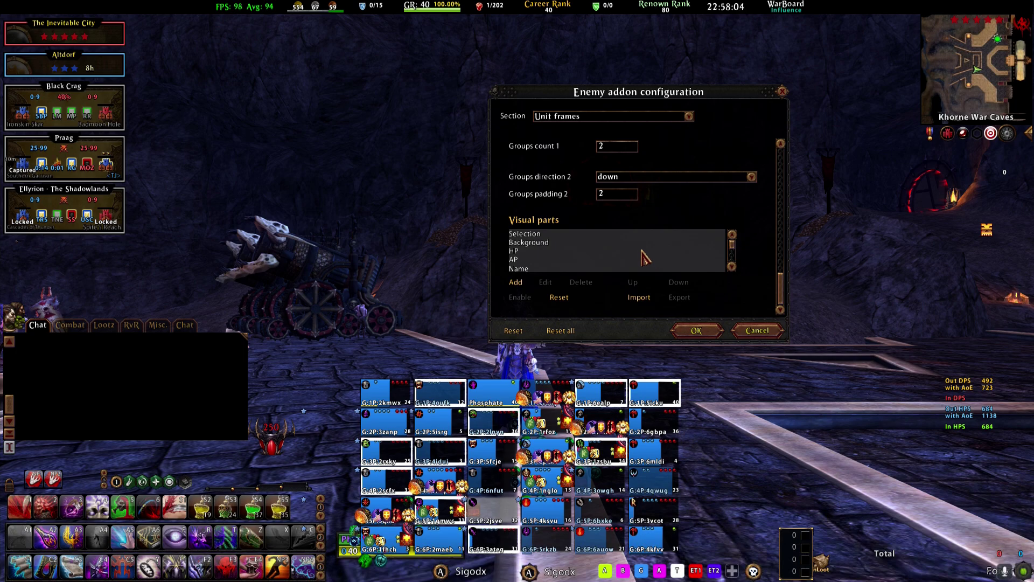
click(500, 396)
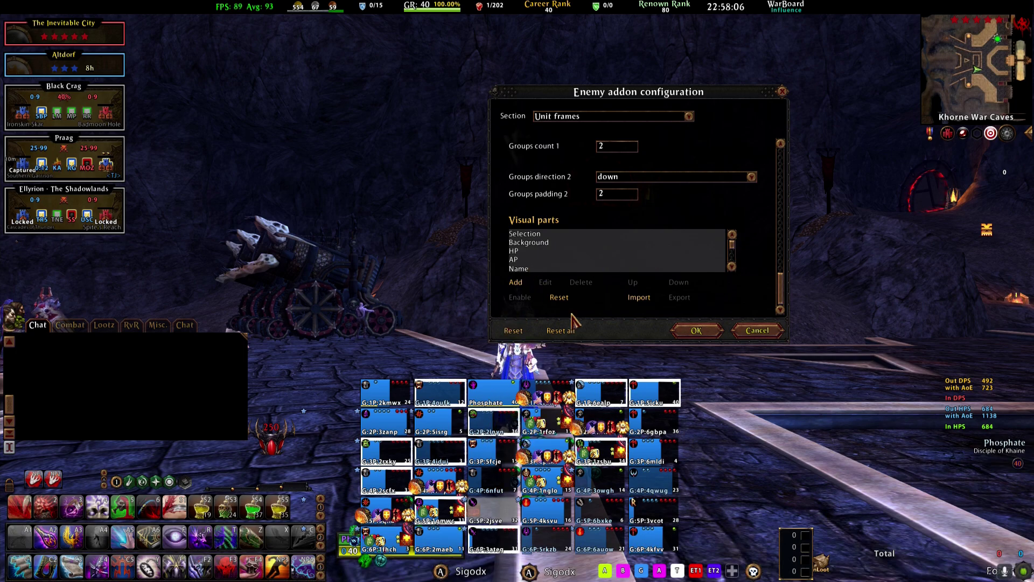
click(532, 251)
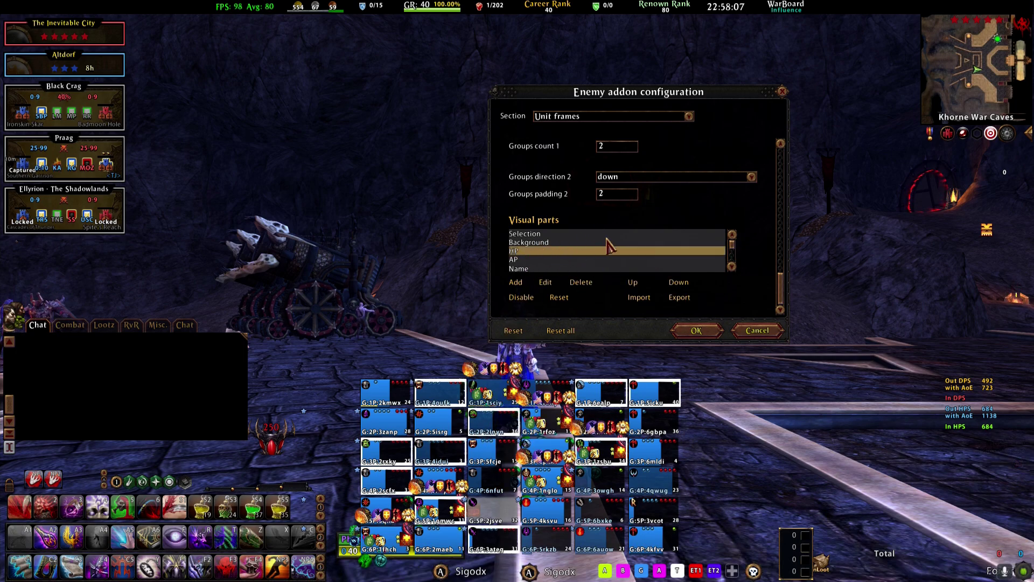
click(545, 283)
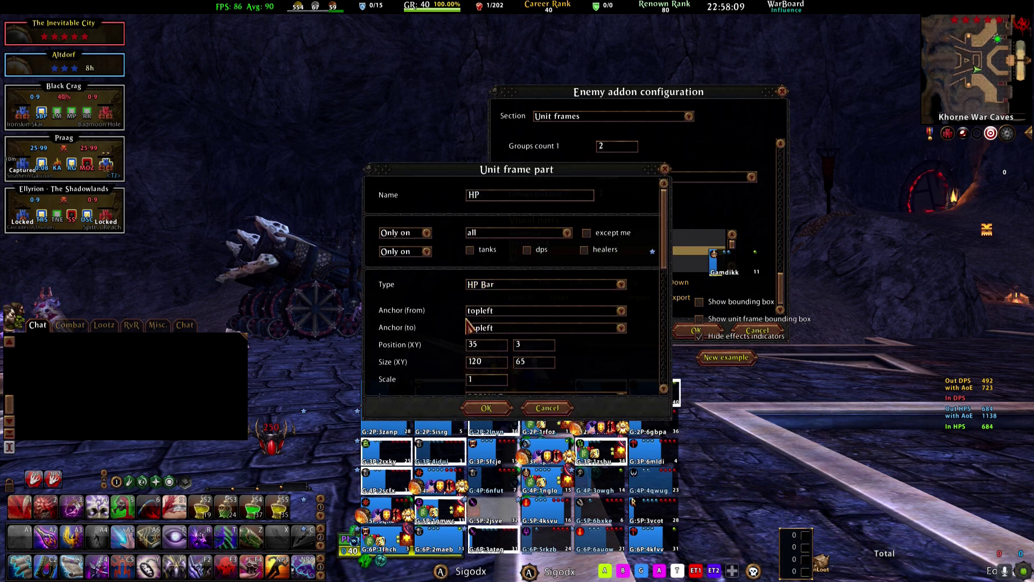
scroll(584, 339, down, 5)
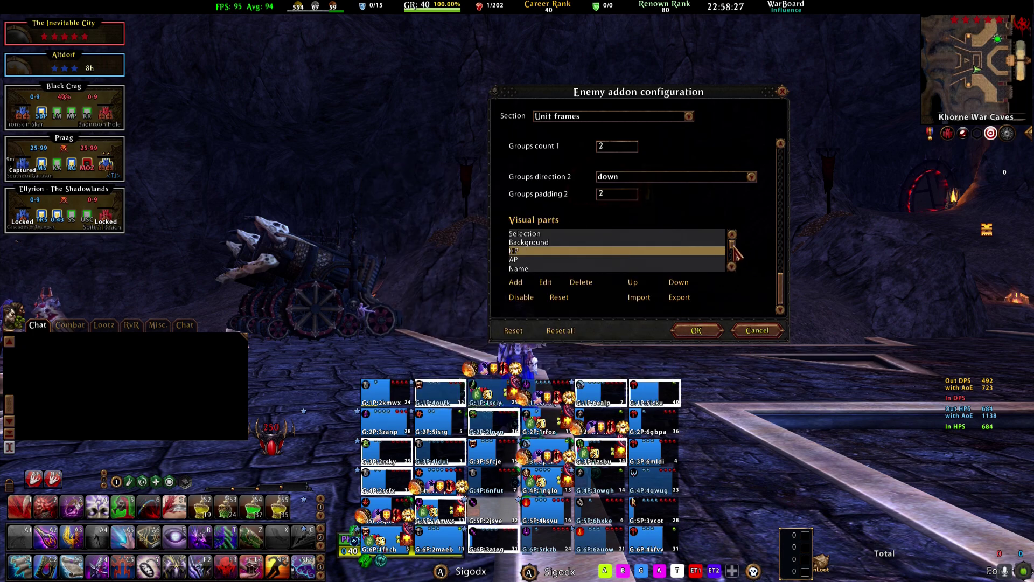
Step: Click through the Background, HP, Name and Selection visual parts
click(545, 242)
click(526, 253)
click(534, 268)
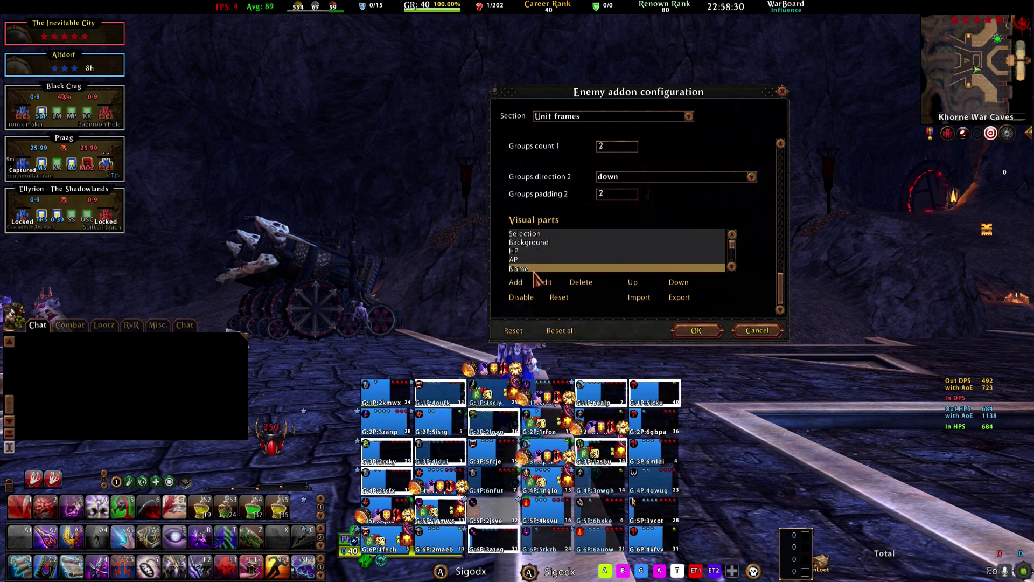
click(536, 251)
click(533, 234)
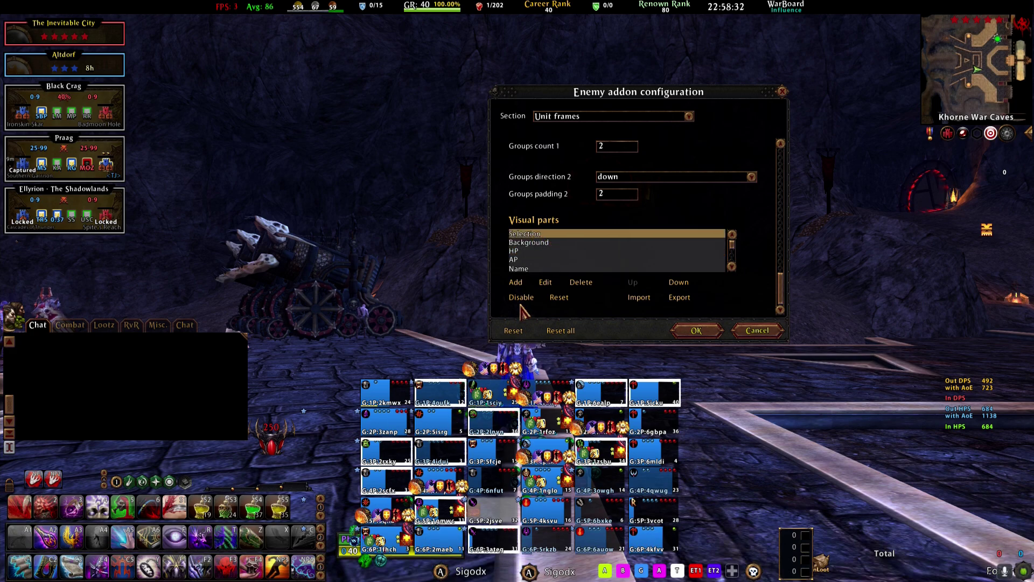
click(571, 252)
Step: Scroll the Visual parts list down to select Morale, then scroll to the Effects indicators section
scroll(595, 261, down, 3)
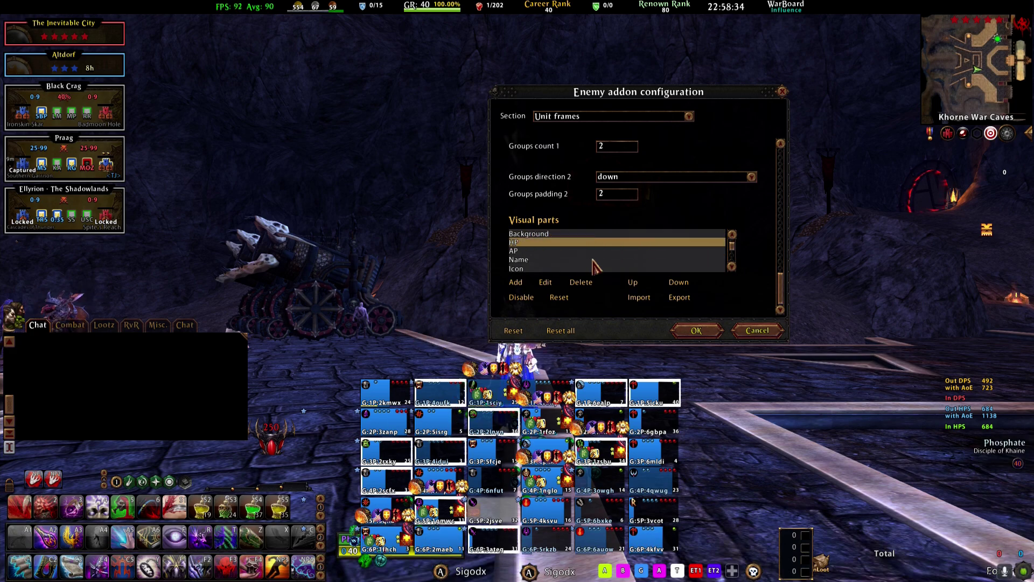
scroll(639, 264, up, 2)
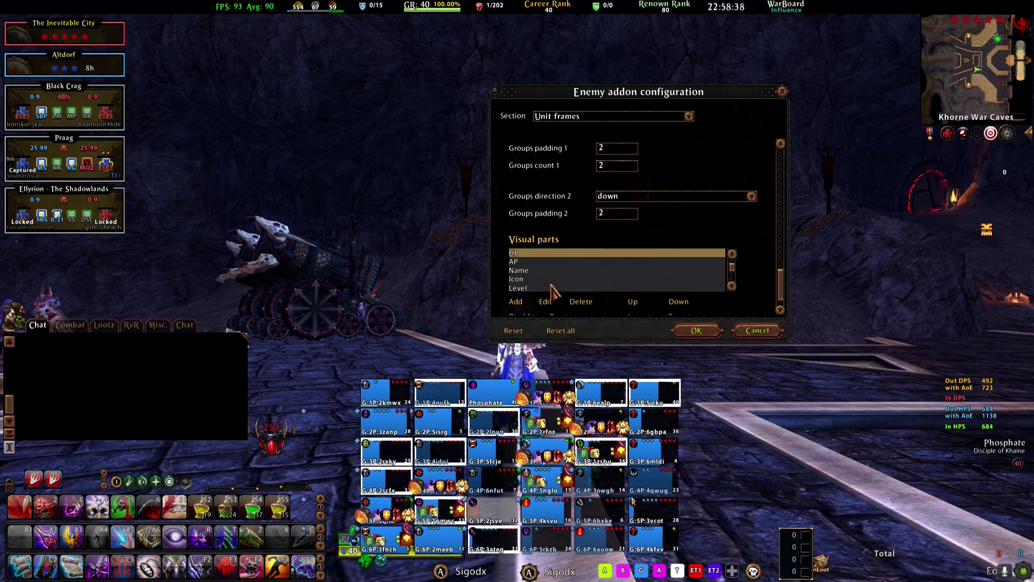
scroll(554, 291, up, 3)
scroll(552, 286, down, 1)
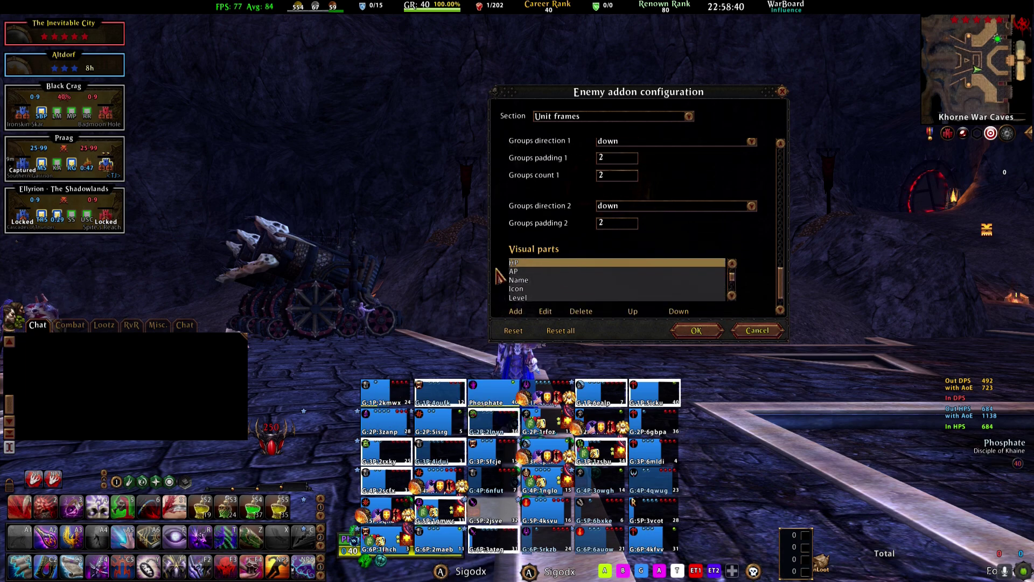
scroll(555, 291, up, 1)
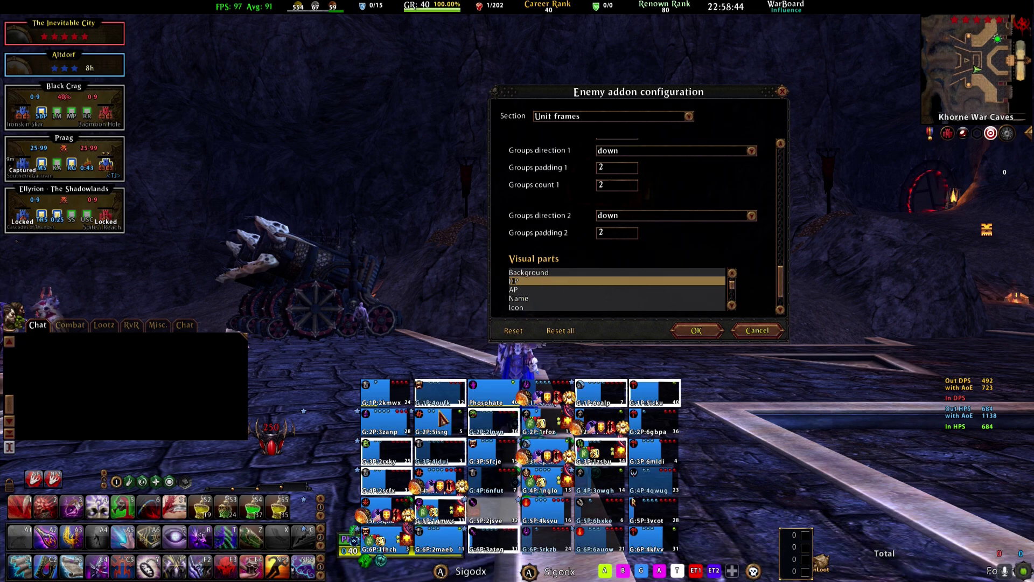
scroll(590, 285, down, 2)
scroll(589, 283, down, 2)
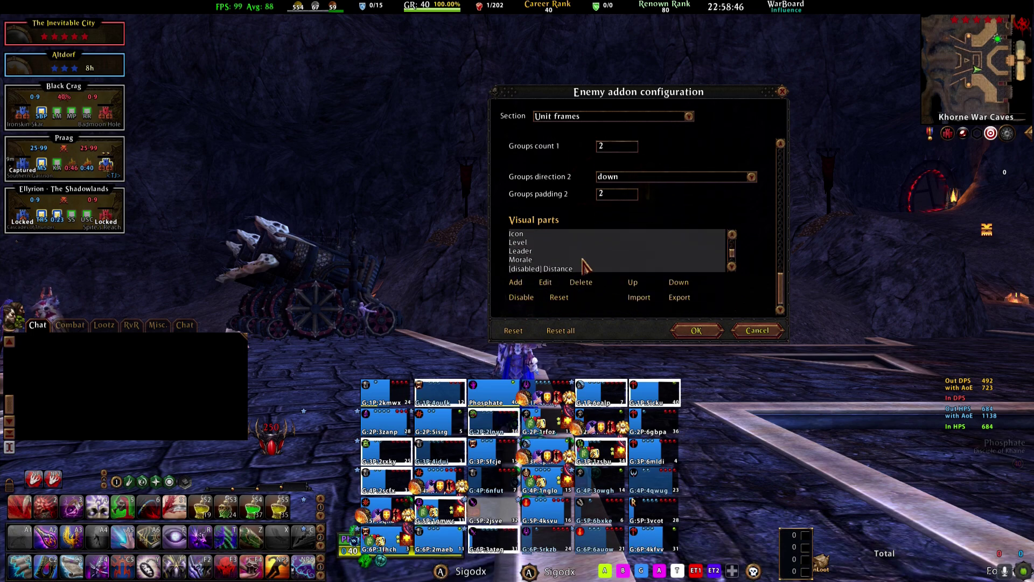
click(531, 251)
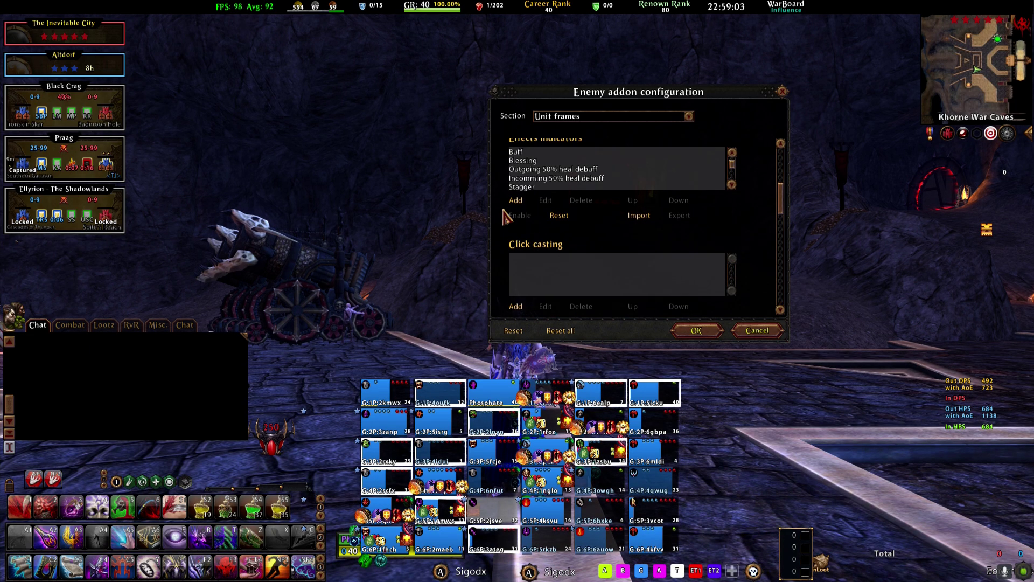
scroll(506, 216, up, 3)
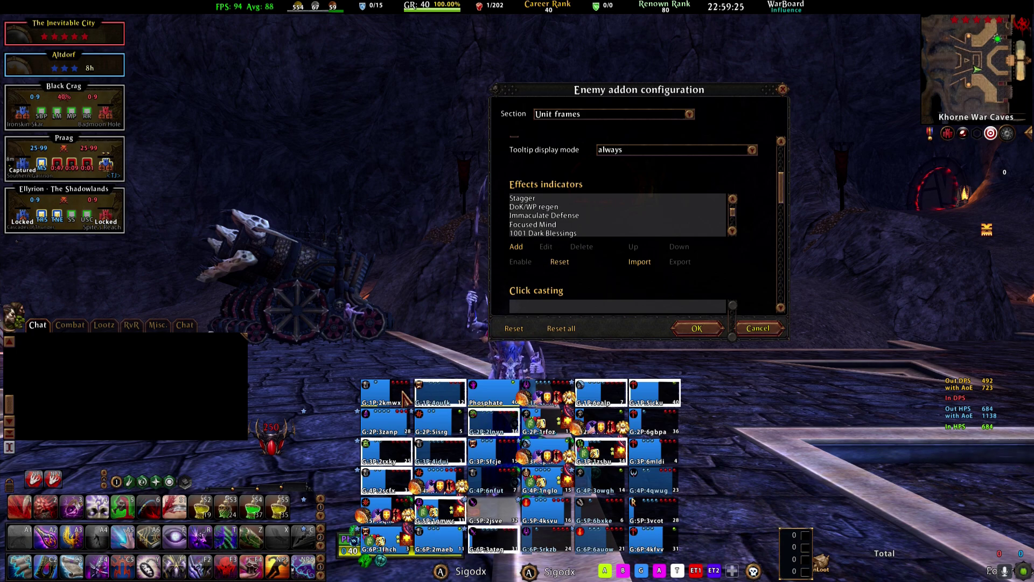
Step: Select Focused Mind, Immaculate Defense and 1001 Dark Blessings, then scroll down to Cordial and BaL
click(469, 409)
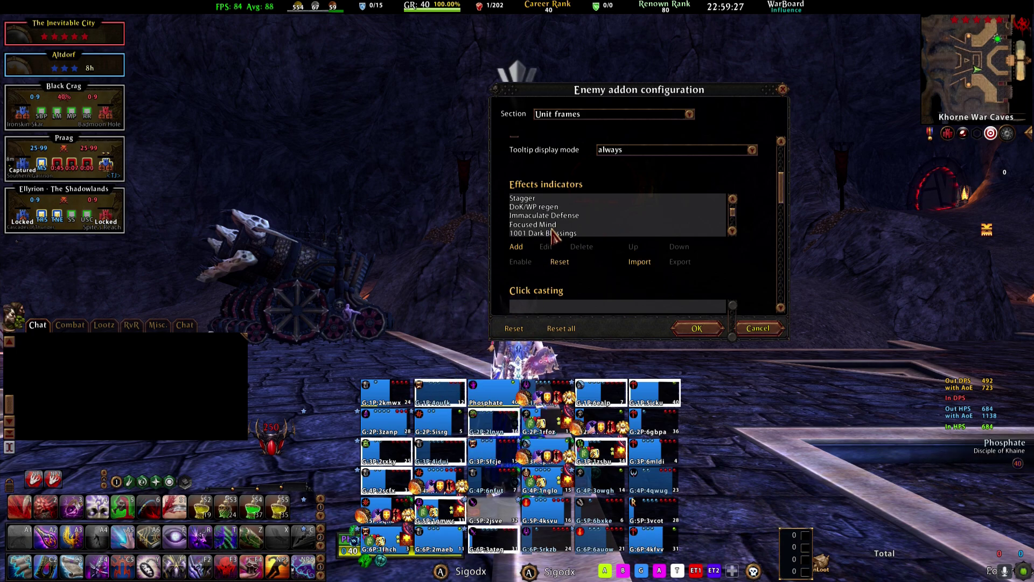
click(580, 224)
click(570, 217)
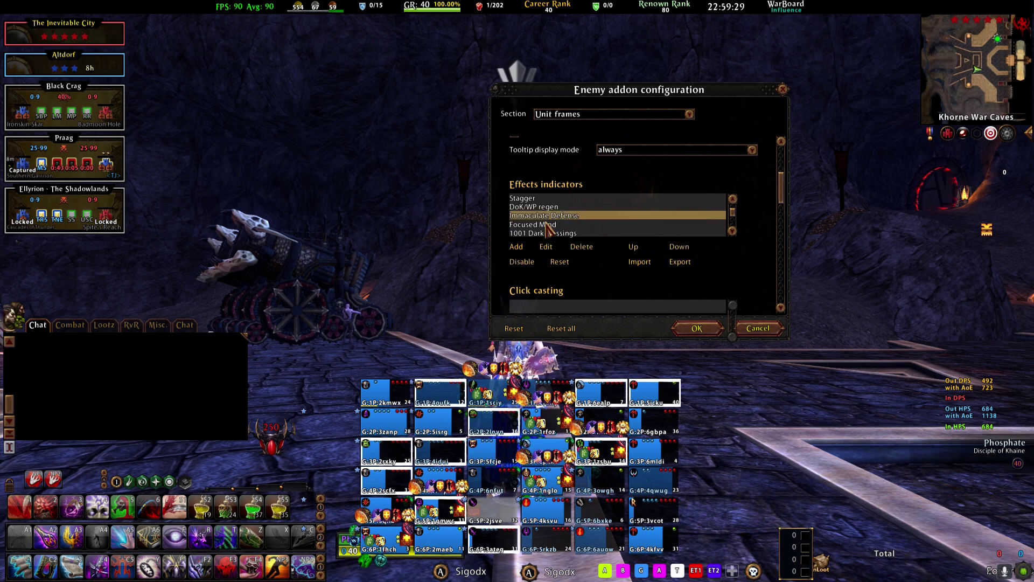
click(546, 224)
click(565, 217)
click(549, 226)
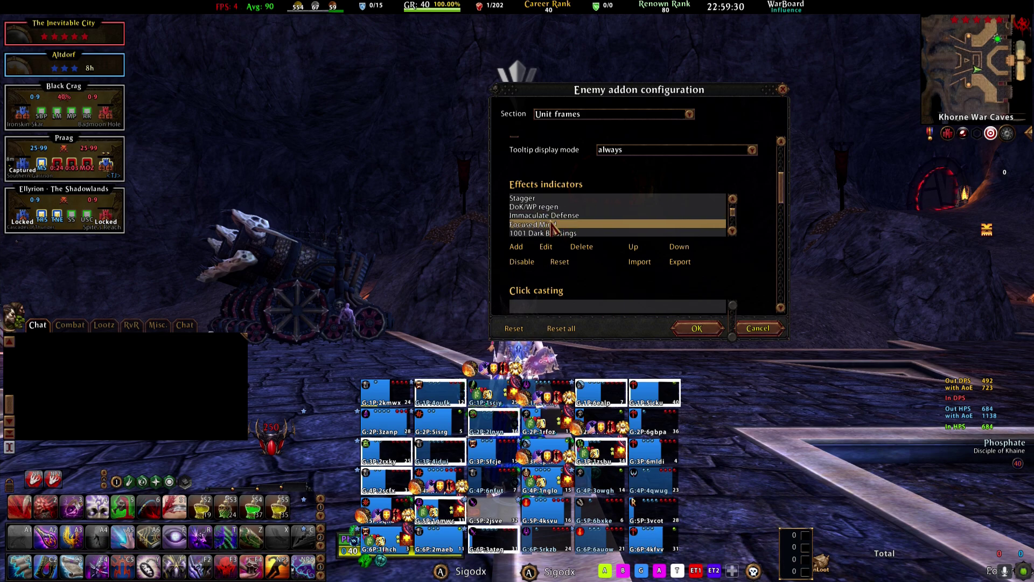
click(577, 234)
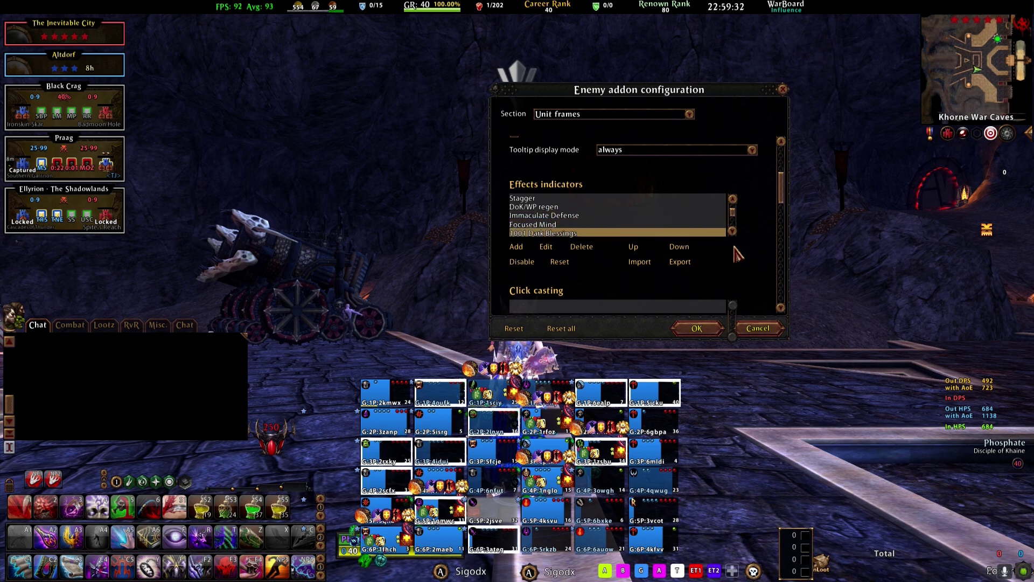
scroll(618, 215, down, 2)
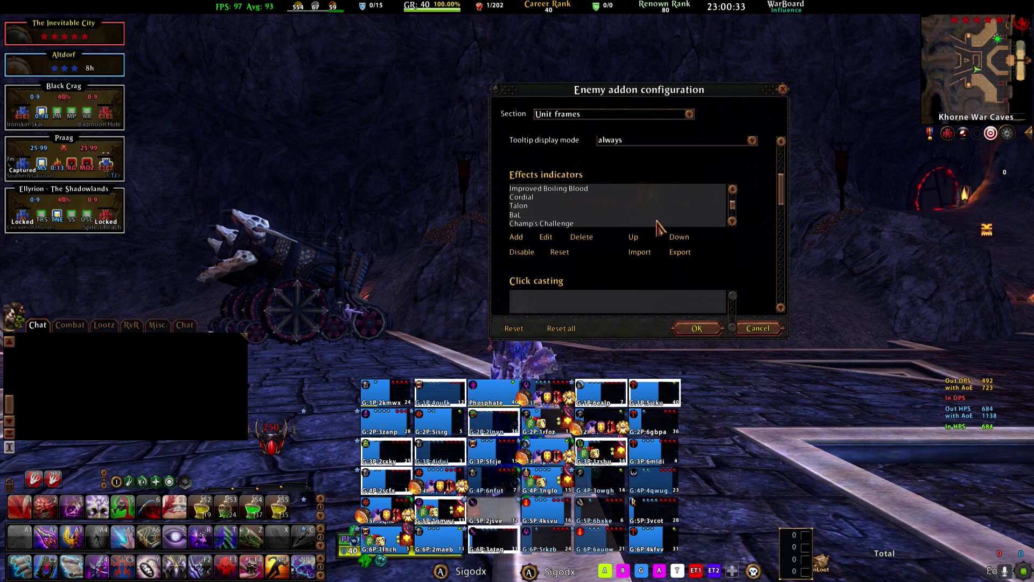
Step: Select the Cordial and BaL effects indicators
click(536, 198)
click(533, 214)
click(522, 198)
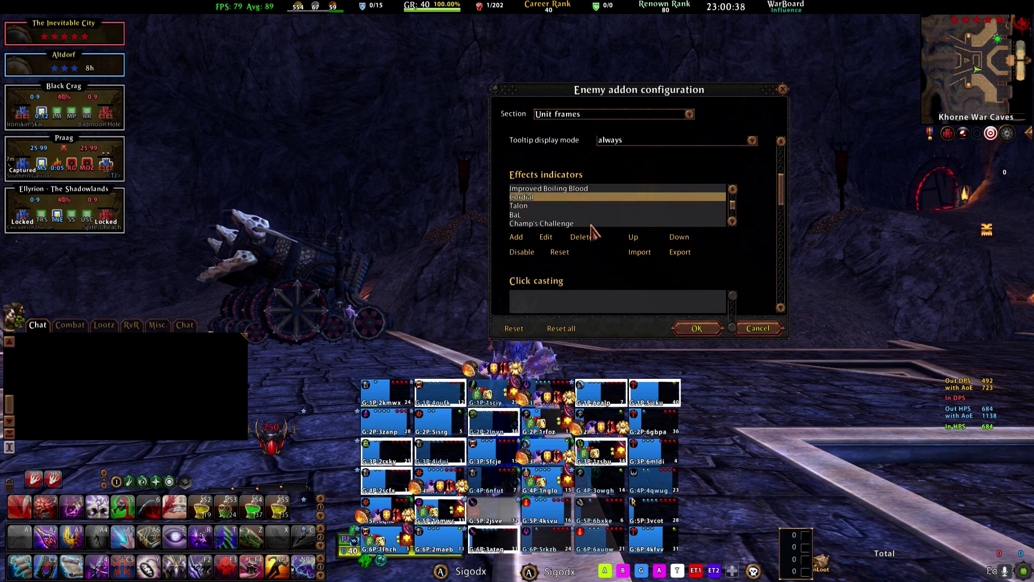
Step: Scroll the indicators list down with its arrow, select Soul Infusion and edit it
click(732, 222)
click(733, 221)
click(733, 221)
click(733, 222)
click(732, 222)
click(733, 221)
click(733, 222)
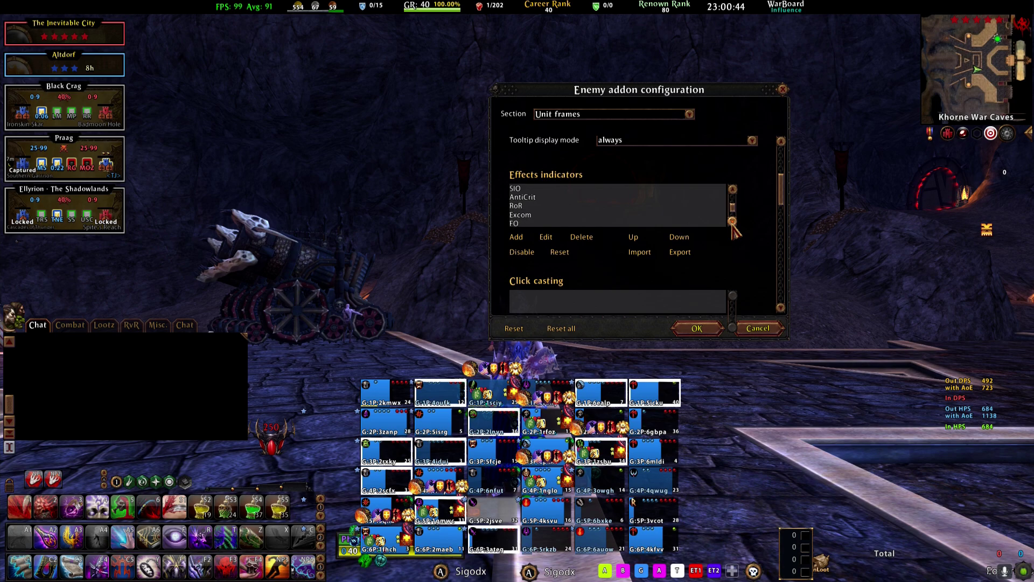
click(732, 222)
click(732, 221)
click(732, 221)
click(532, 207)
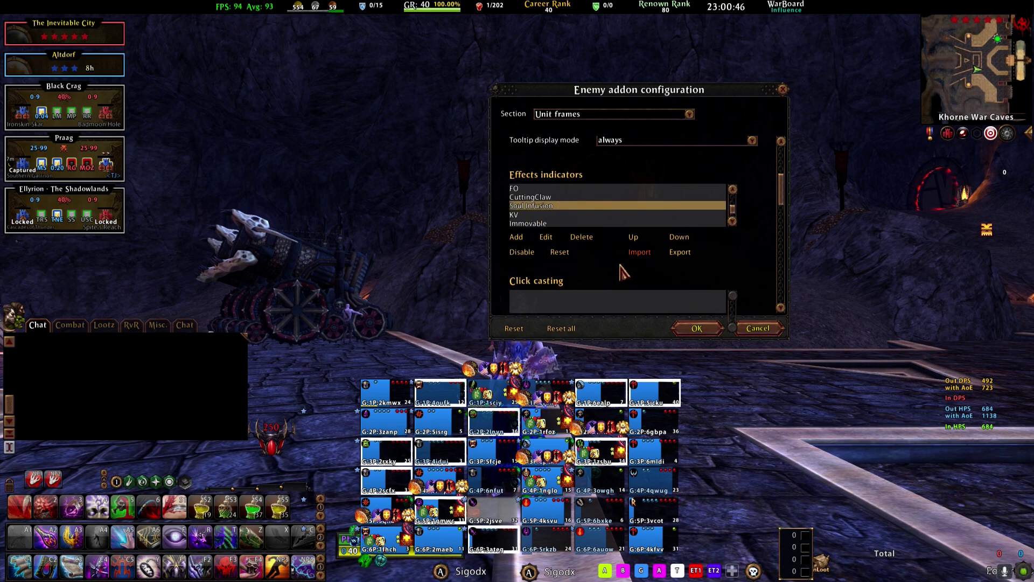
click(546, 237)
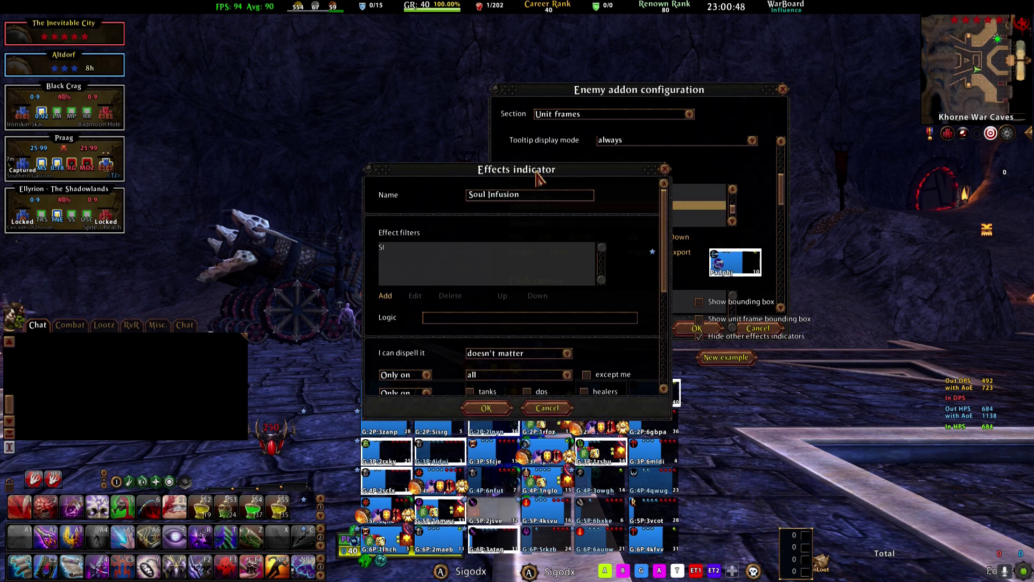